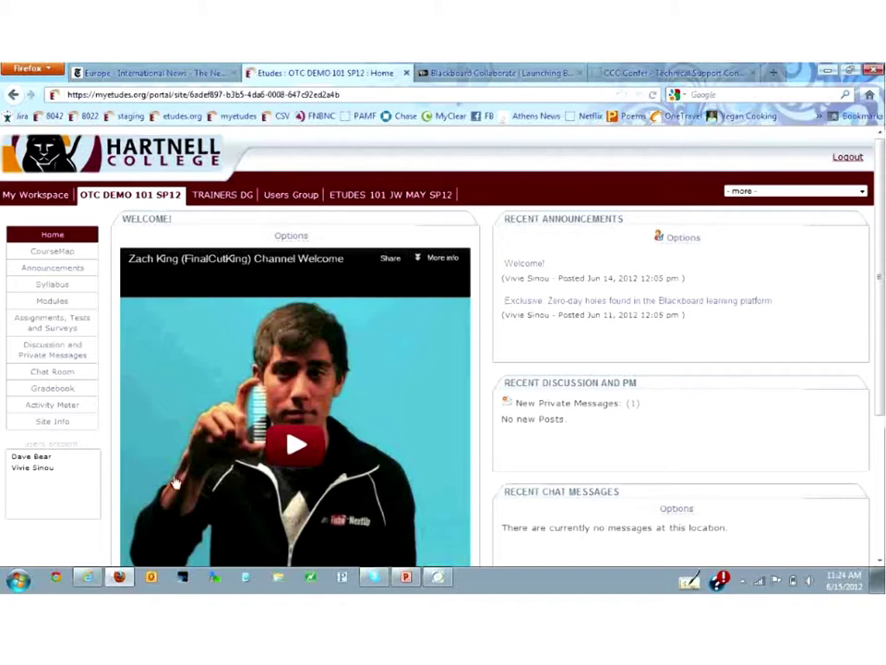
# Step: In the CourseMap, move Class Stats above Class Introductions and Descriptive Statistics above Sampling & Data
pyautogui.click(66, 255)
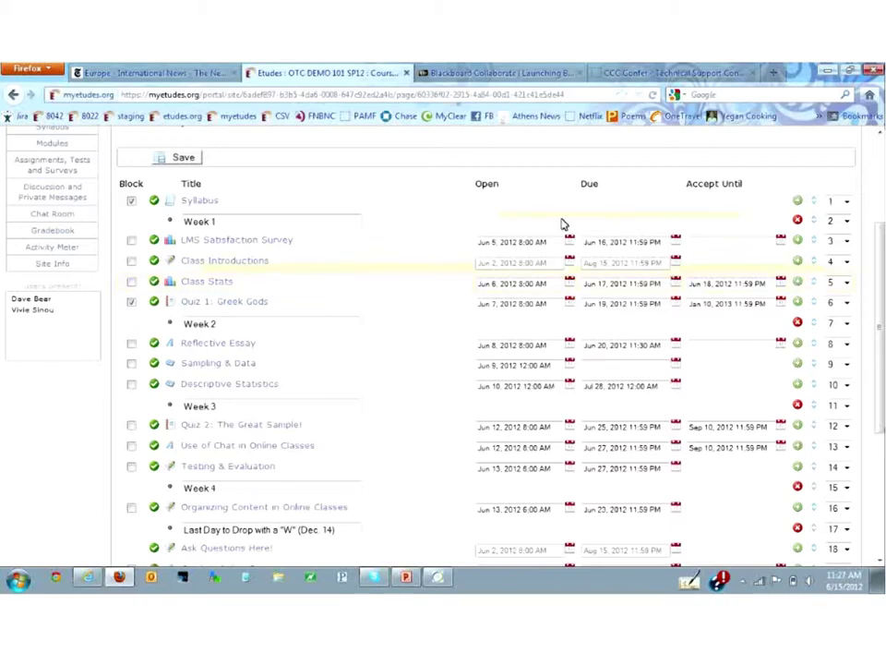
pyautogui.scroll(-5, 711, 263)
pyautogui.scroll(6, 720, 310)
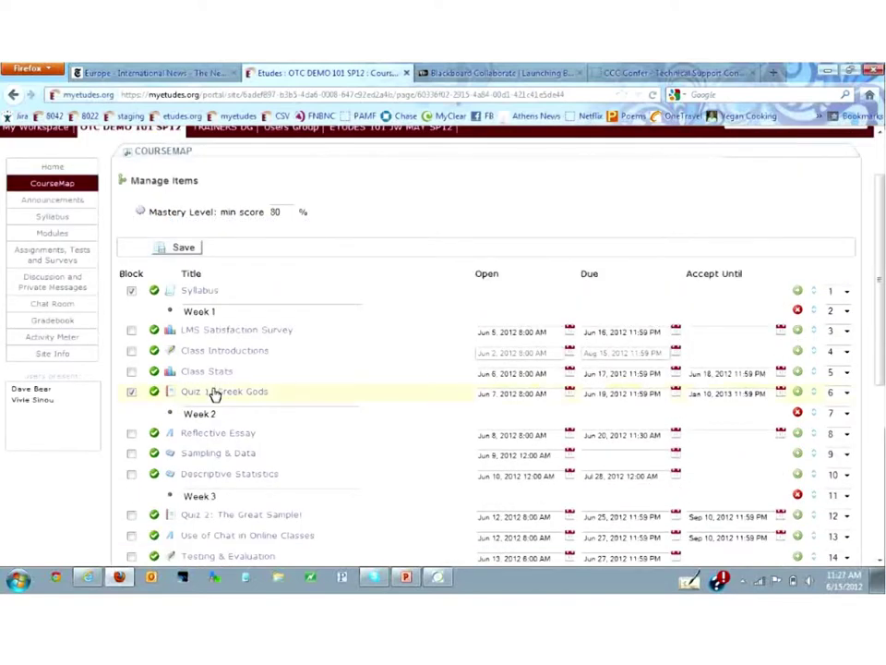
pyautogui.moveTo(220, 364); pyautogui.dragTo(221, 349)
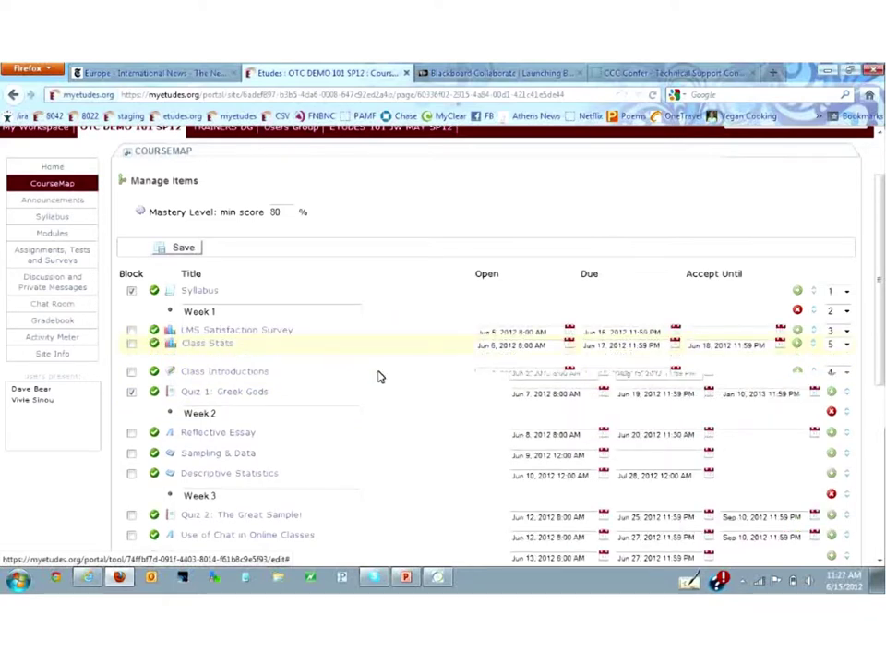
pyautogui.moveTo(224, 454); pyautogui.dragTo(228, 473)
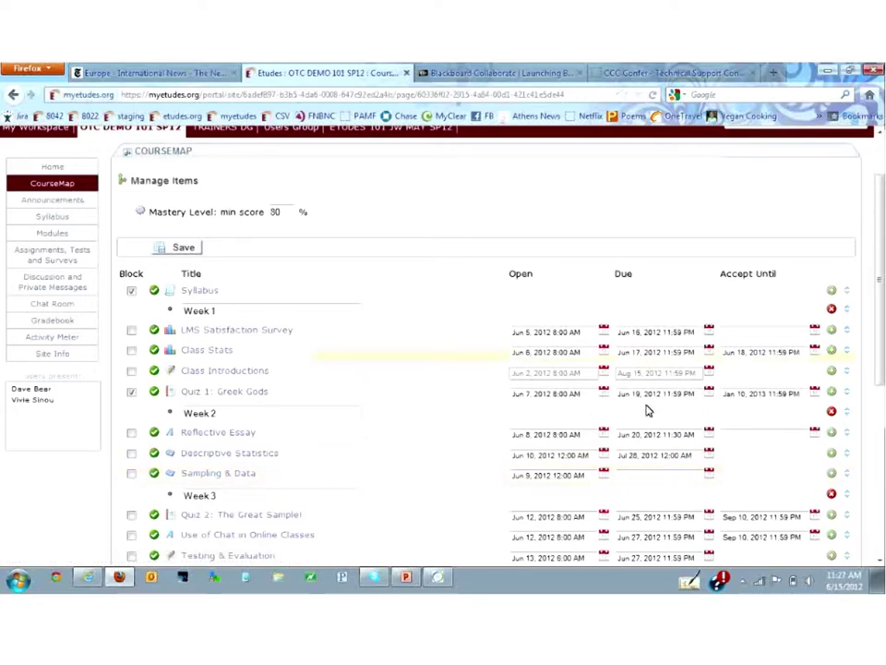
# Step: Move the header Last Day to Drop with a "W" (Dec. 14) below Ask Questions Here! and save the CourseMap order
pyautogui.scroll(-3, 647, 415)
pyautogui.scroll(-3, 241, 317)
pyautogui.moveTo(247, 310); pyautogui.dragTo(403, 330)
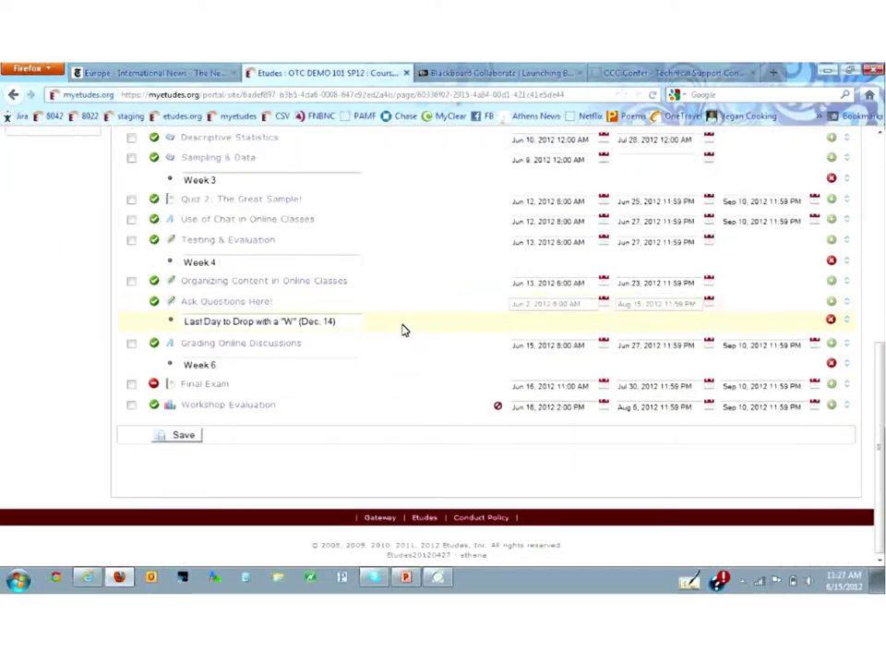
pyautogui.click(184, 438)
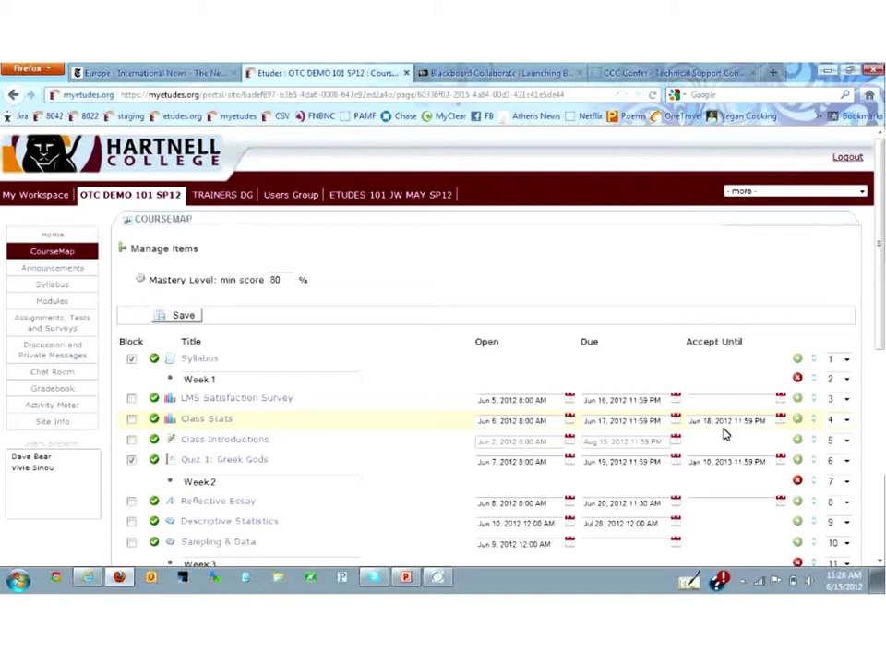
pyautogui.scroll(-3, 739, 499)
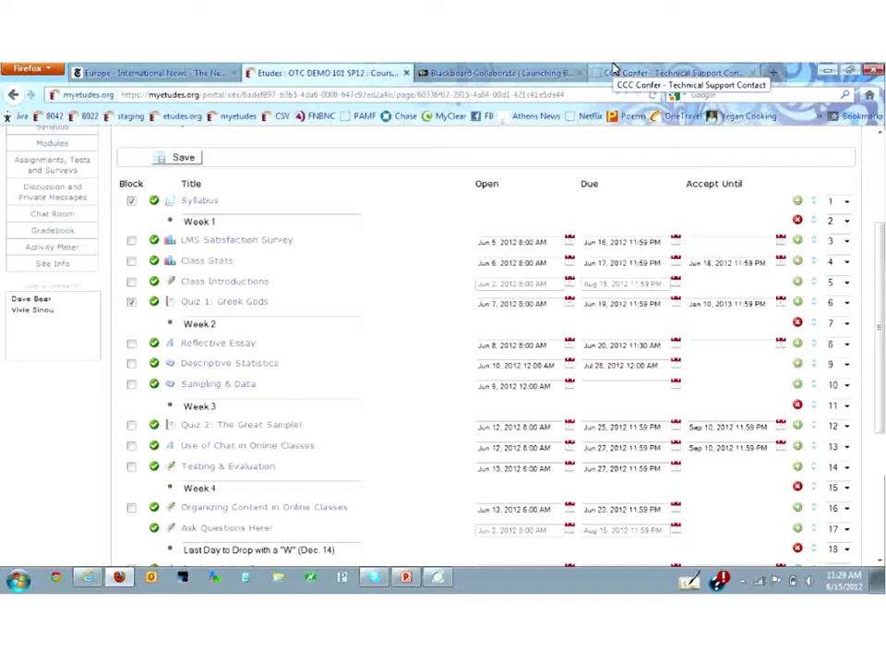
pyautogui.click(131, 202)
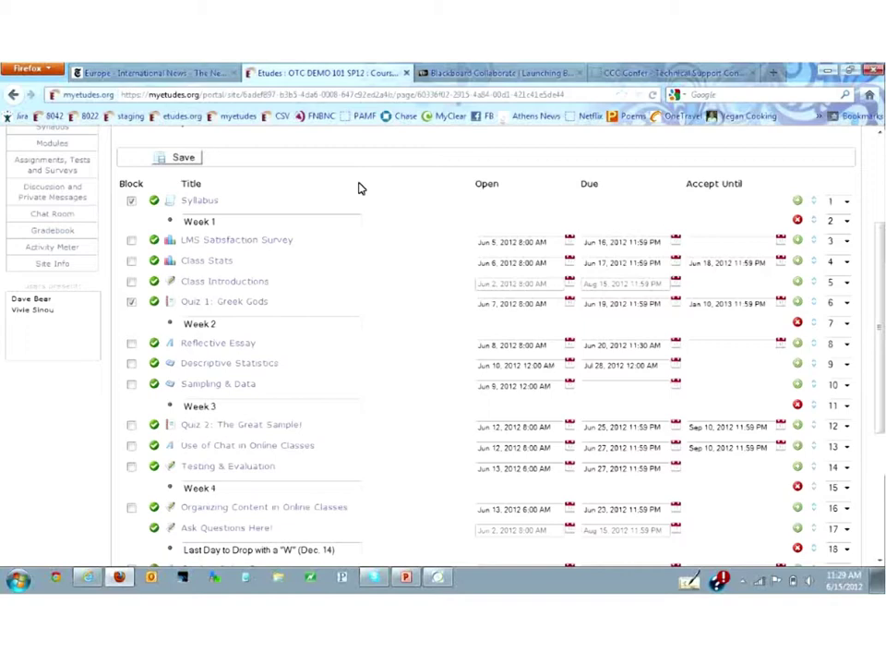
# Step: In the student's Internet Explorer session, check the prerequisites locking the LMS Satisfaction Survey in the CourseMap and the Sampling & Data module
pyautogui.click(88, 578)
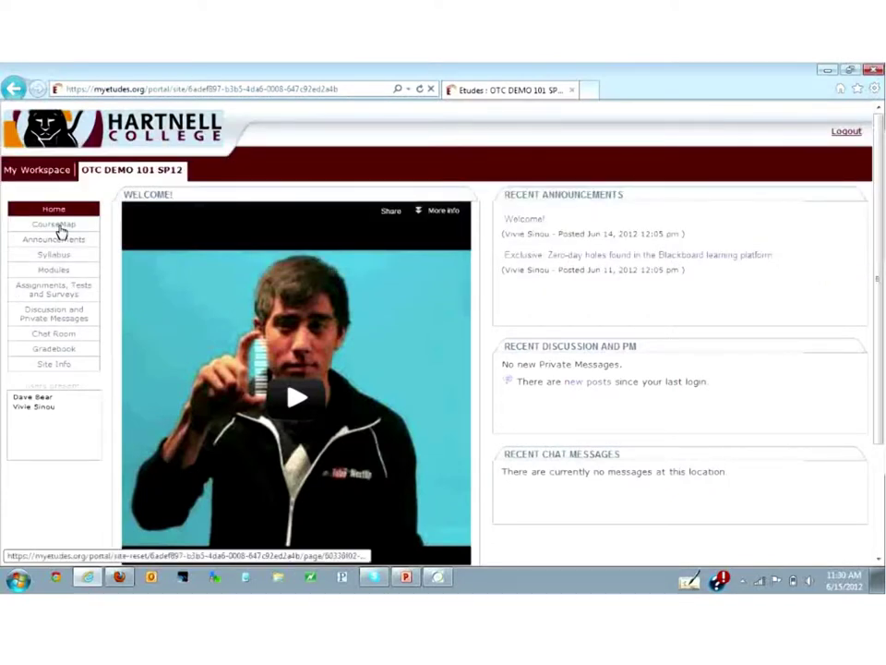
pyautogui.click(59, 228)
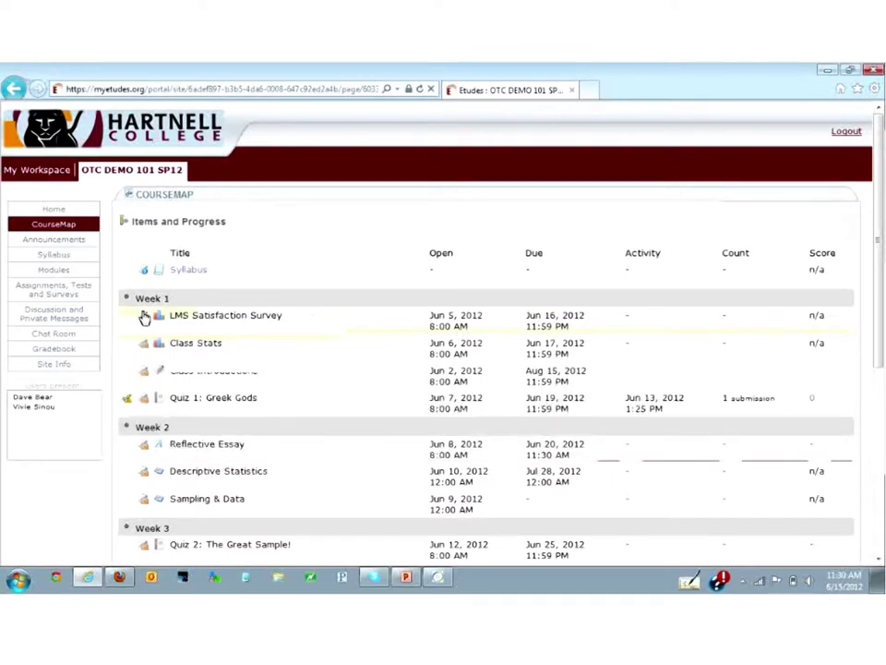
pyautogui.click(215, 315)
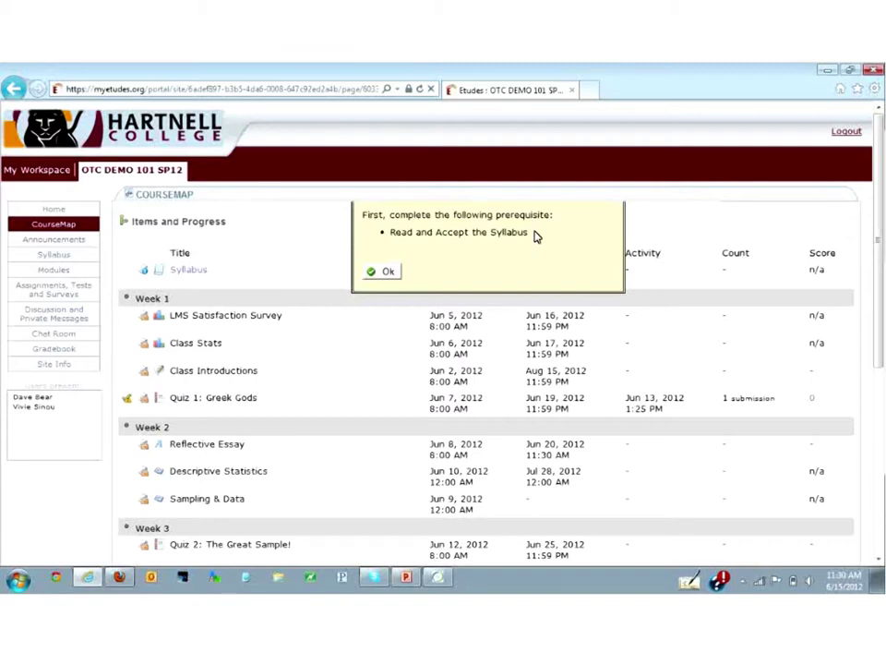
pyautogui.click(382, 273)
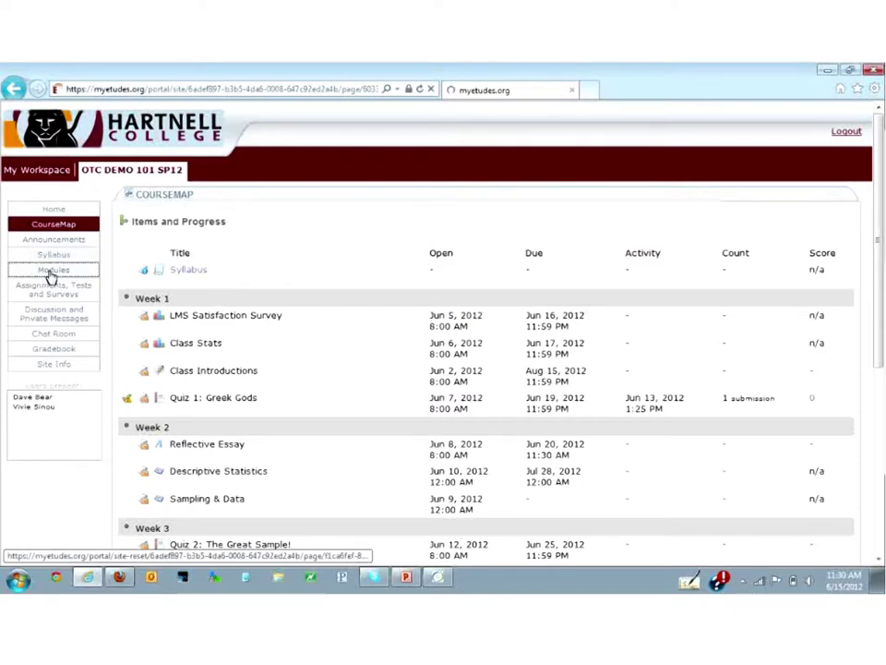
pyautogui.click(51, 273)
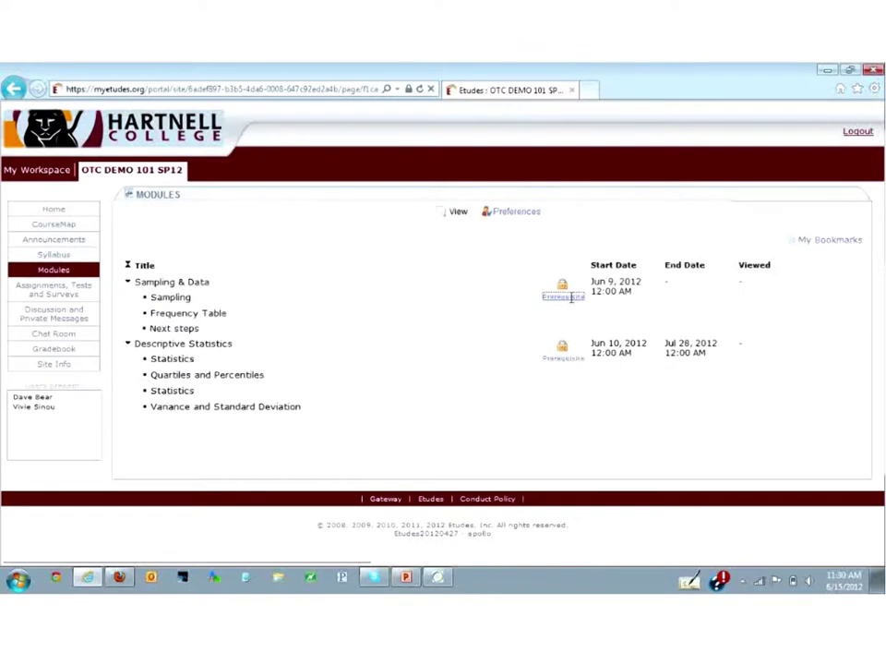
pyautogui.click(565, 341)
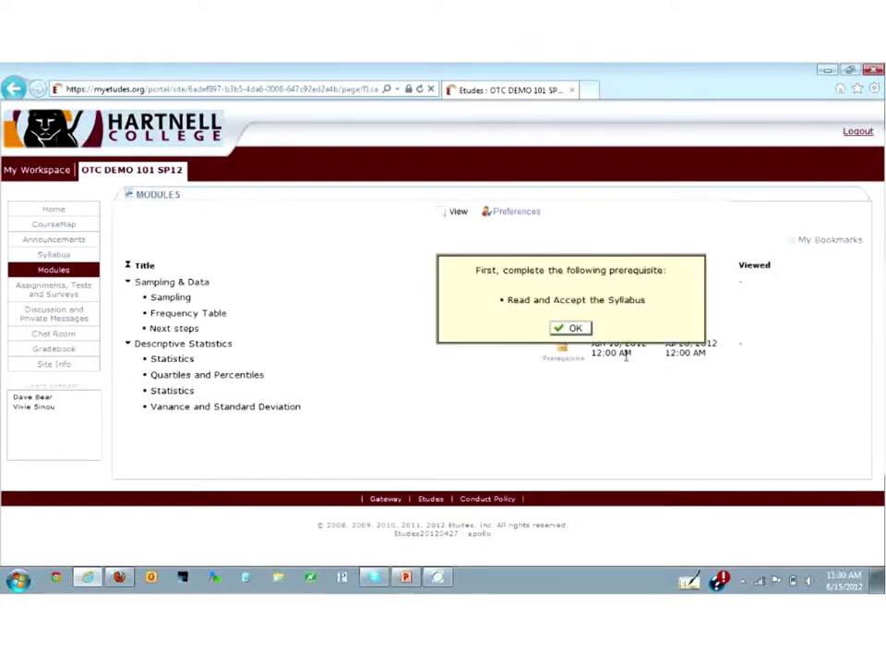
# Step: Accept the syllabus terms as the student and reopen the CourseMap to review the unlocked items
pyautogui.click(58, 254)
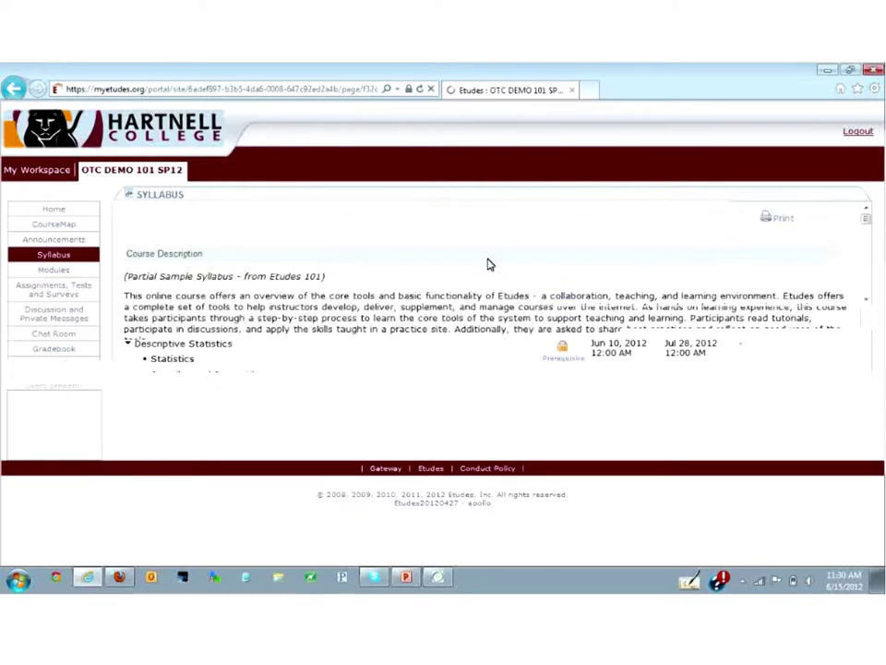
pyautogui.scroll(-1, 496, 263)
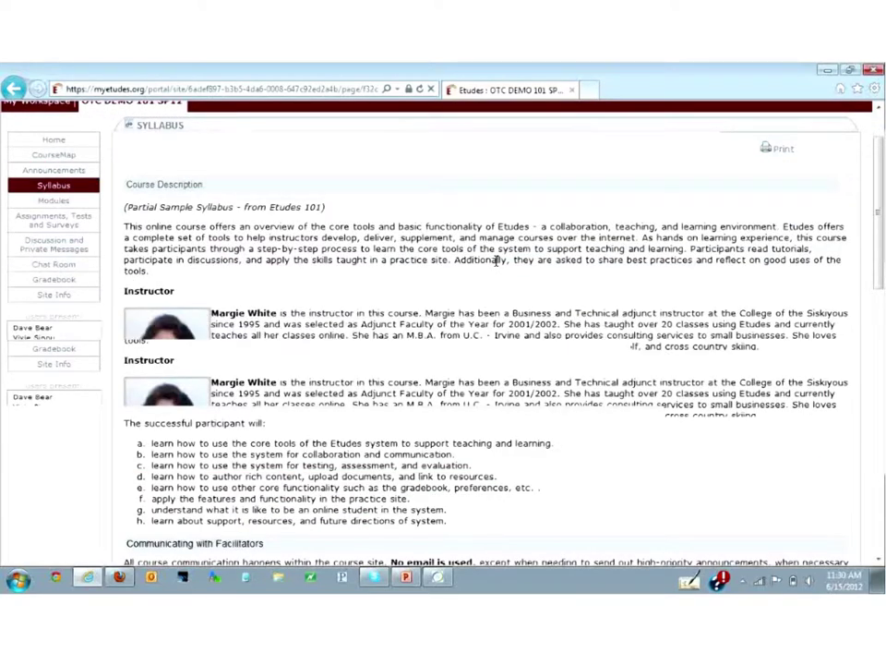
pyautogui.scroll(-5, 505, 287)
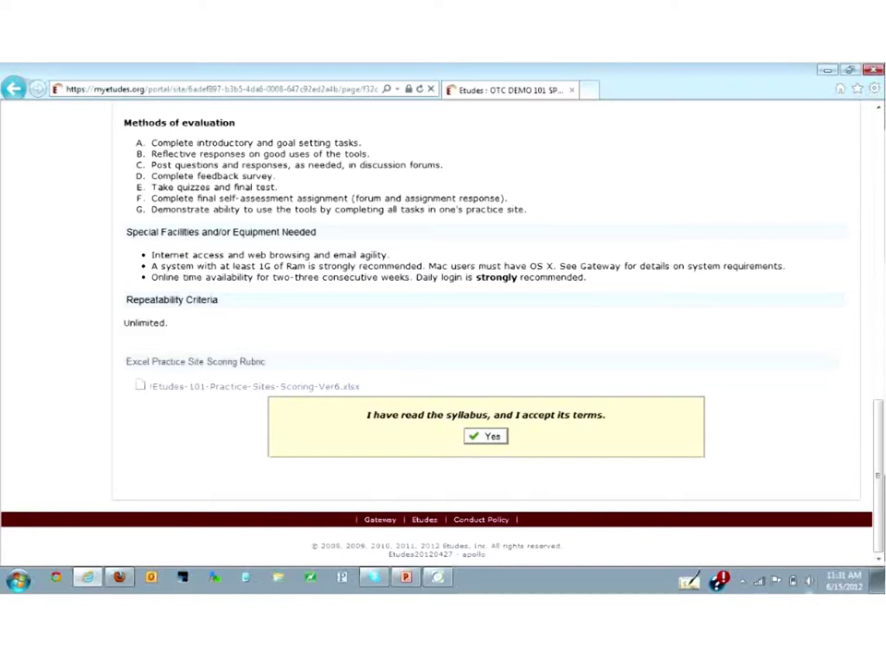
pyautogui.click(487, 437)
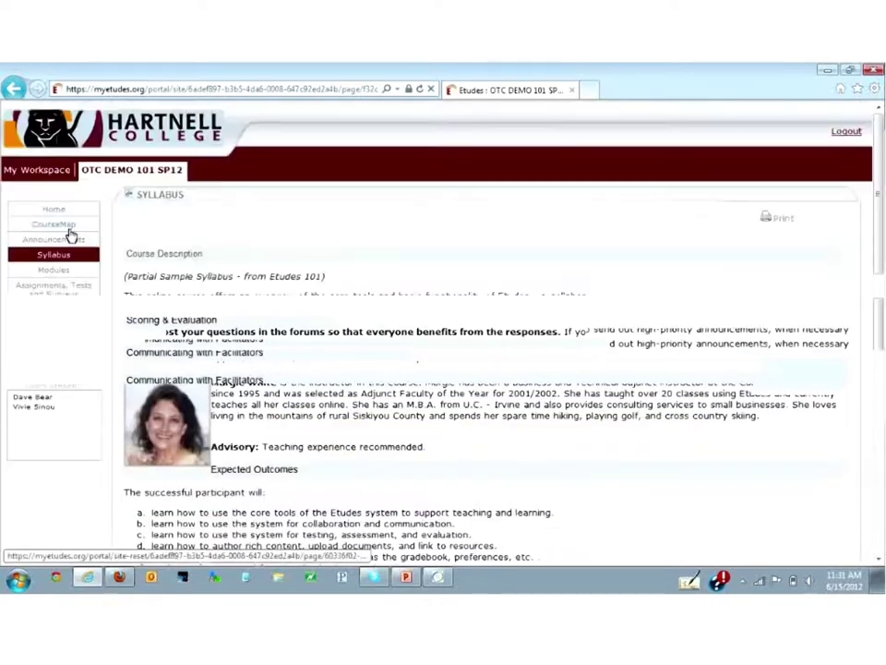
pyautogui.click(69, 227)
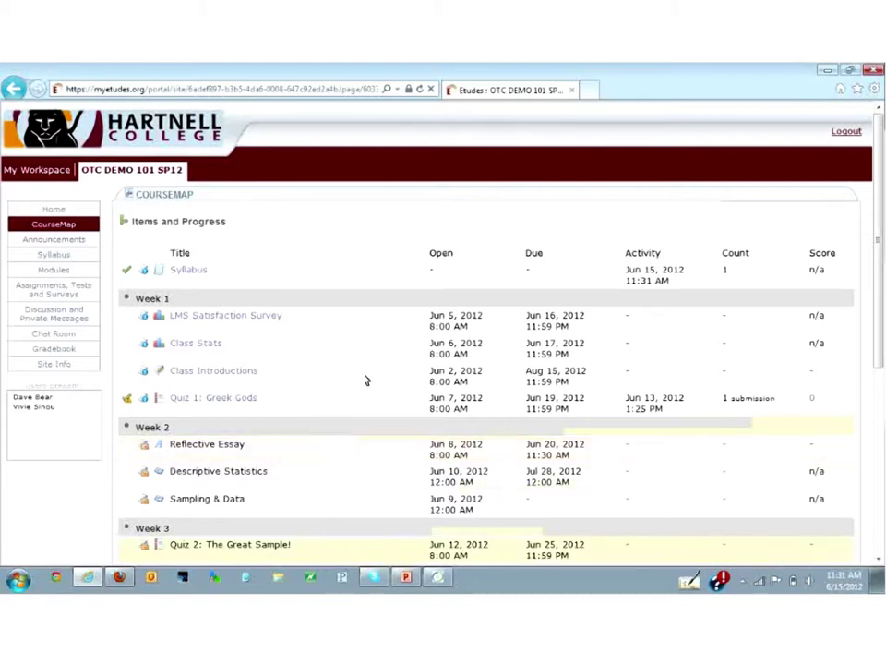
# Step: In the instructor's Firefox session, open the syllabus's Course Description item, review its visibility options, and return to the syllabus item list
pyautogui.click(120, 577)
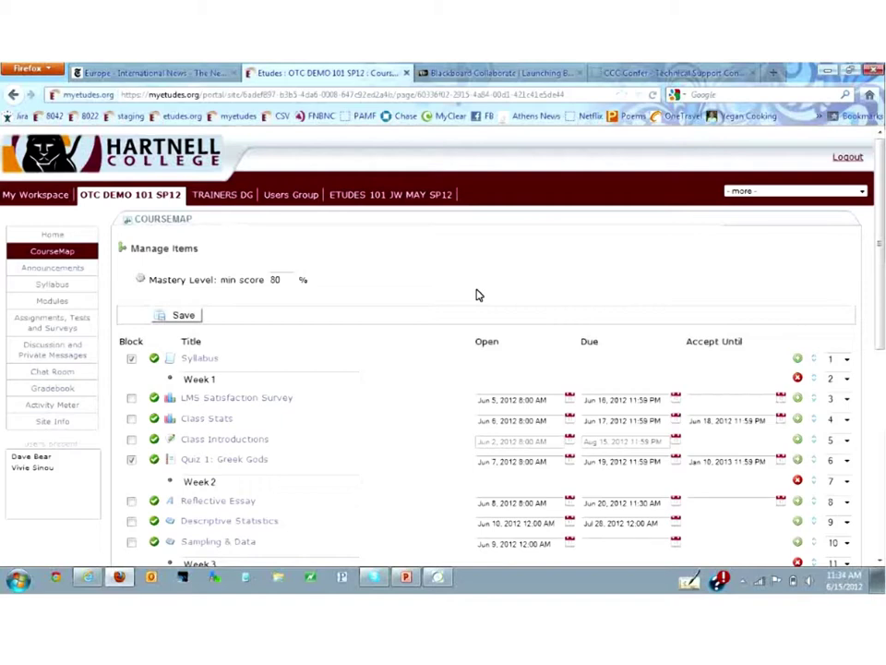
pyautogui.click(199, 359)
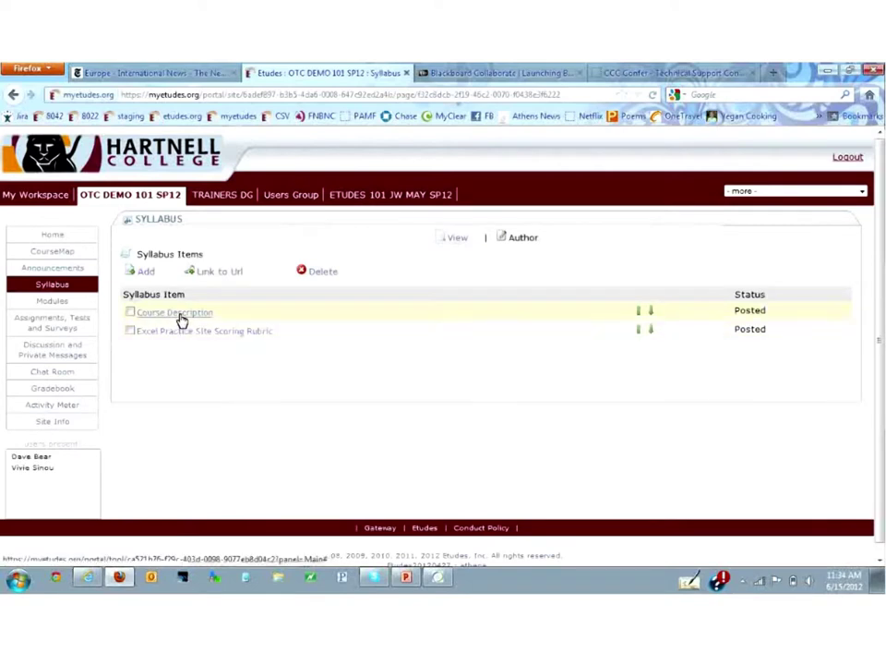
pyautogui.click(180, 317)
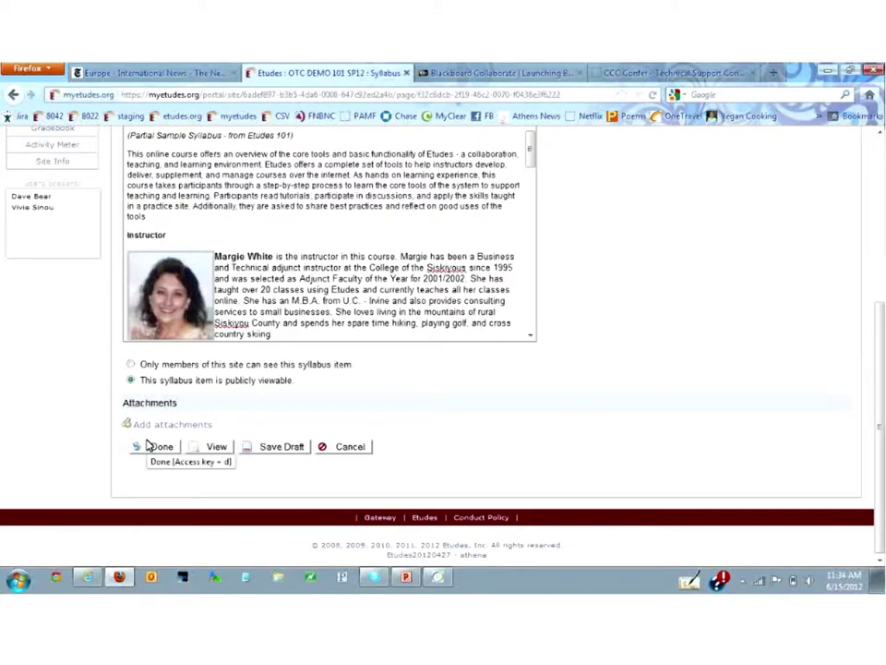
pyautogui.click(148, 447)
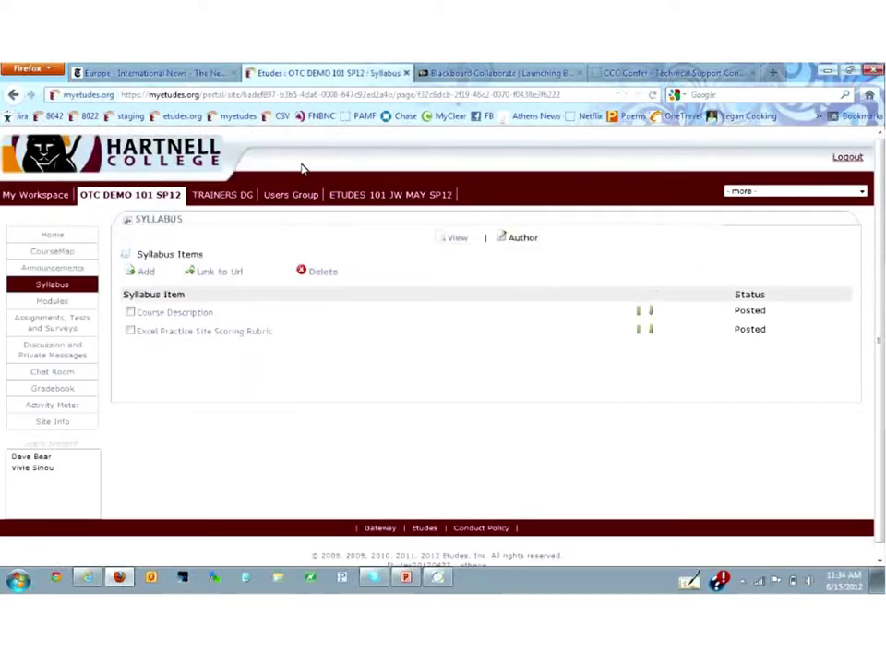
# Step: Insert the header "Getting Started!" above the Syllabus item in the CourseMap and save
pyautogui.click(55, 252)
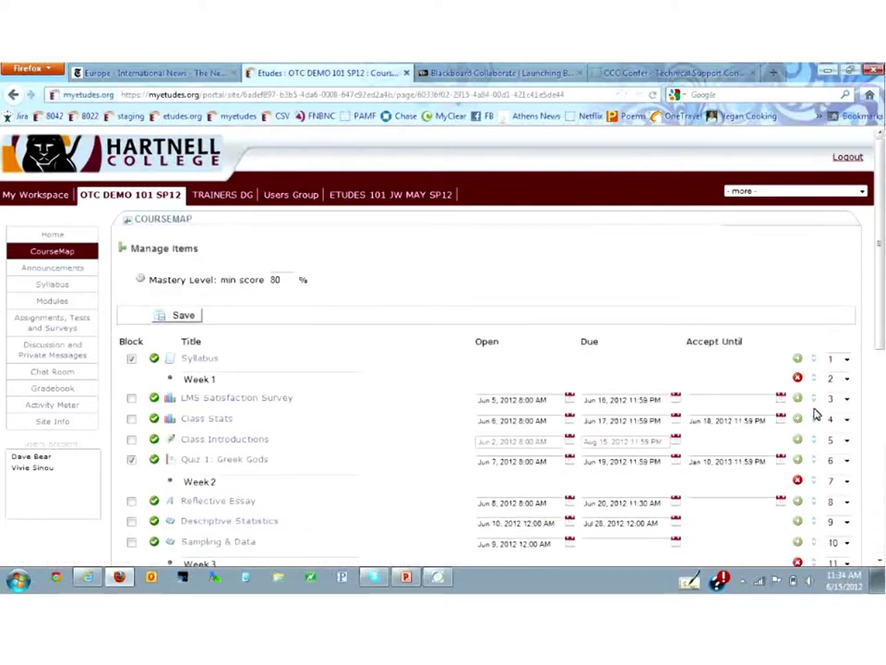
pyautogui.click(799, 359)
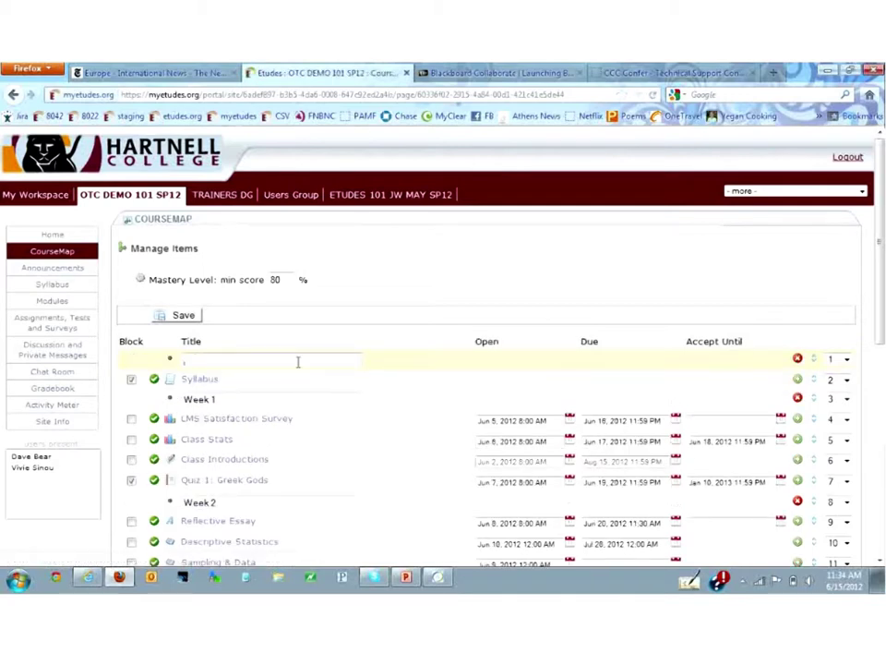
pyautogui.write('Getting Started!')
pyautogui.scroll(-5, 488, 382)
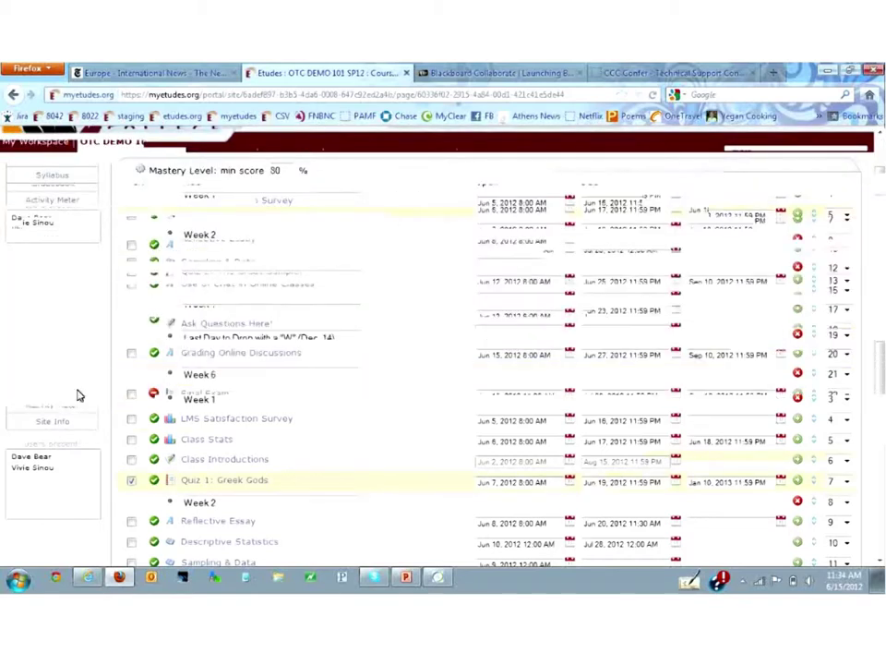
pyautogui.click(183, 442)
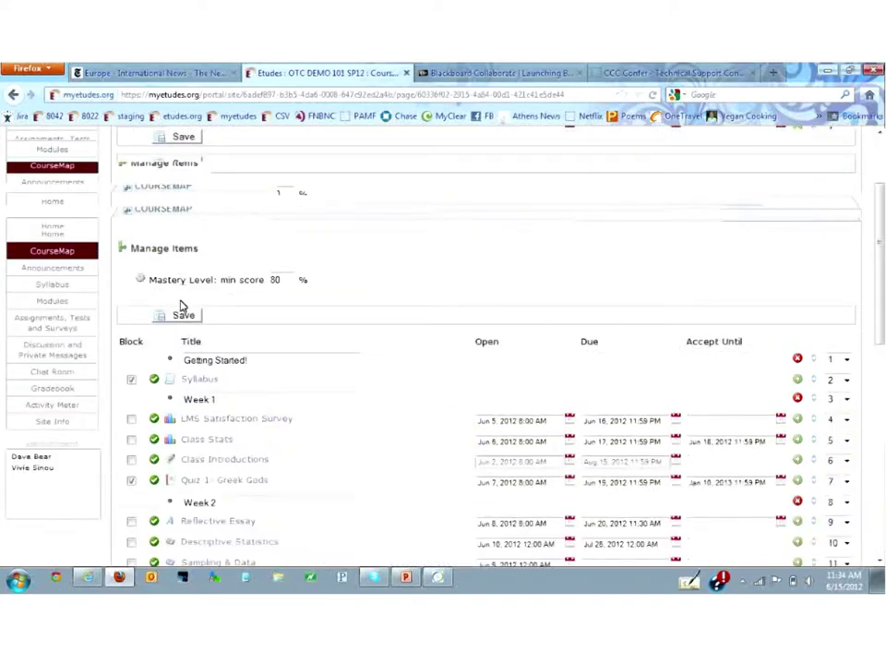
pyautogui.click(181, 315)
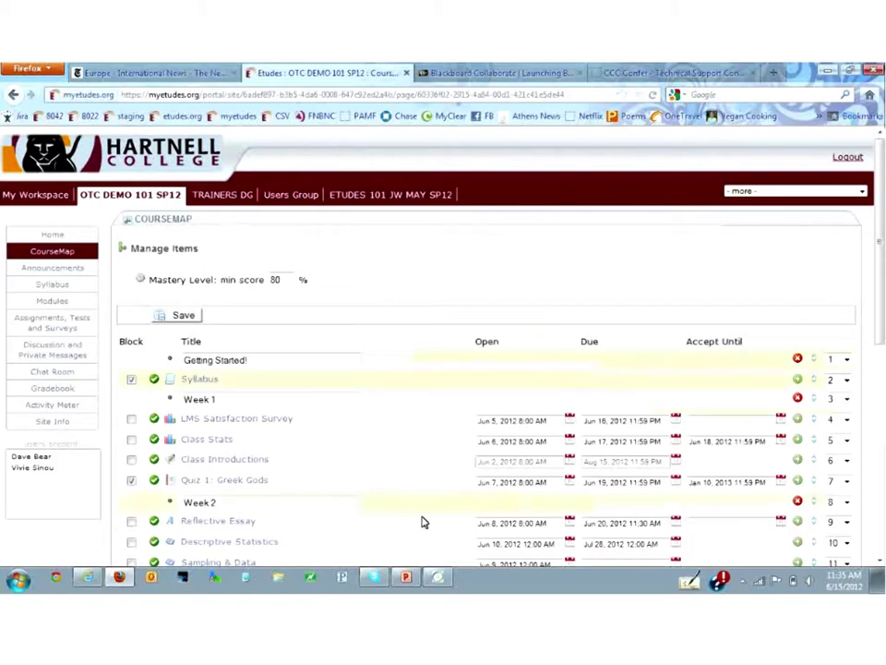
# Step: Switch to the PowerPoint presentation
pyautogui.click(404, 578)
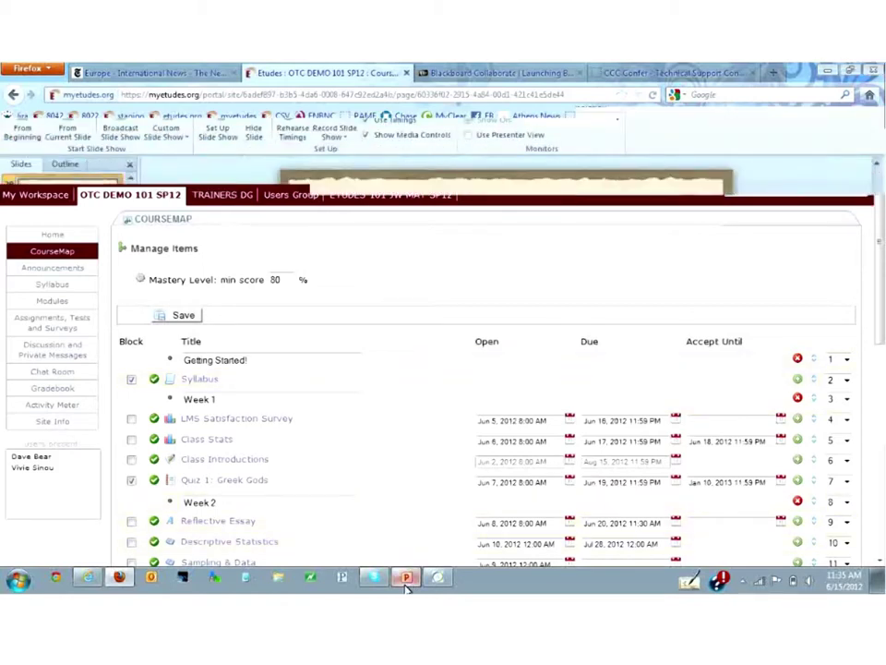